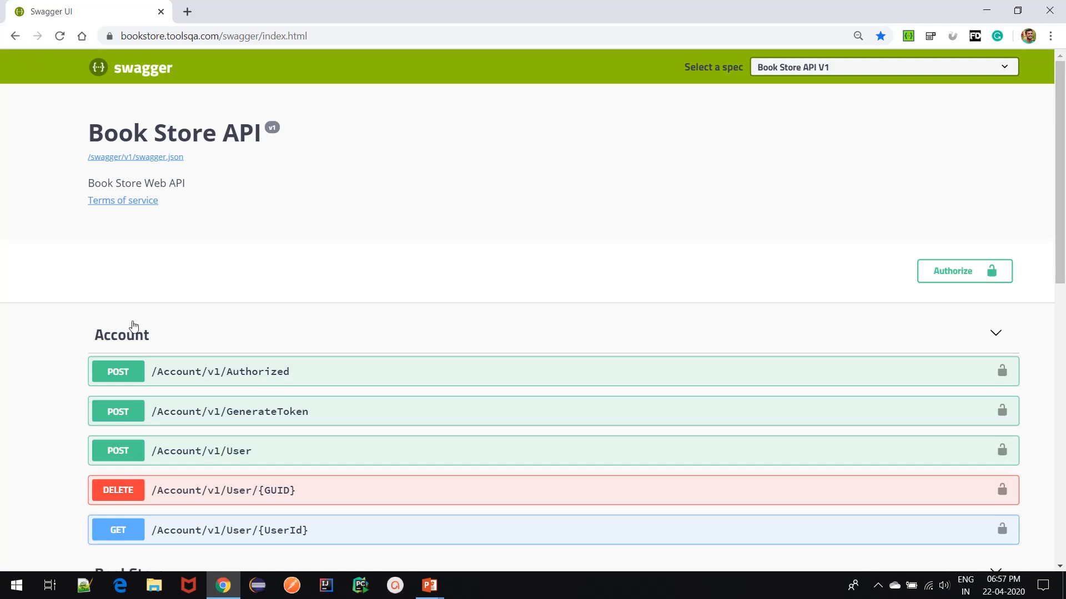
pyautogui.scroll(-2, 151, 348)
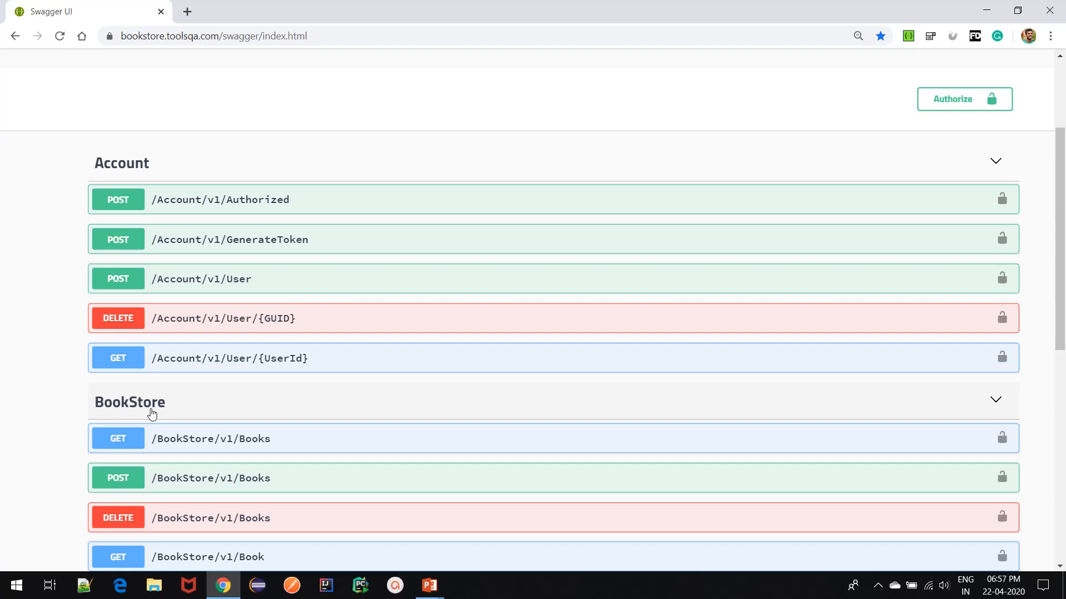
# Execute GET /BookStore/v1/Books via Try it out, getting code 200 and selecting the first book entry
pyautogui.click(415, 444)
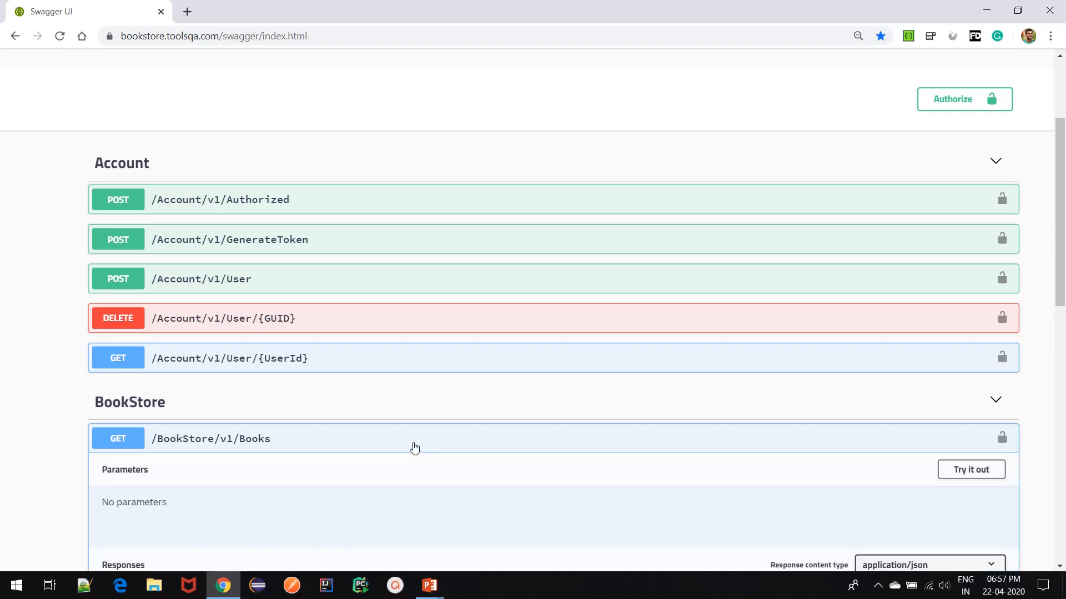
pyautogui.scroll(-1, 414, 448)
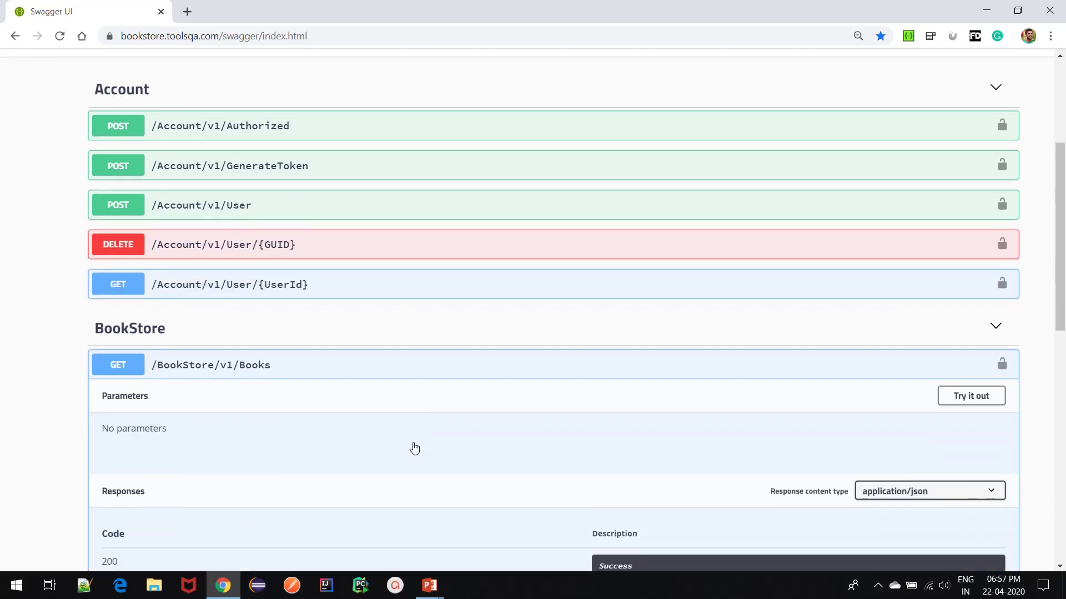
pyautogui.click(958, 397)
pyautogui.scroll(-1, 723, 390)
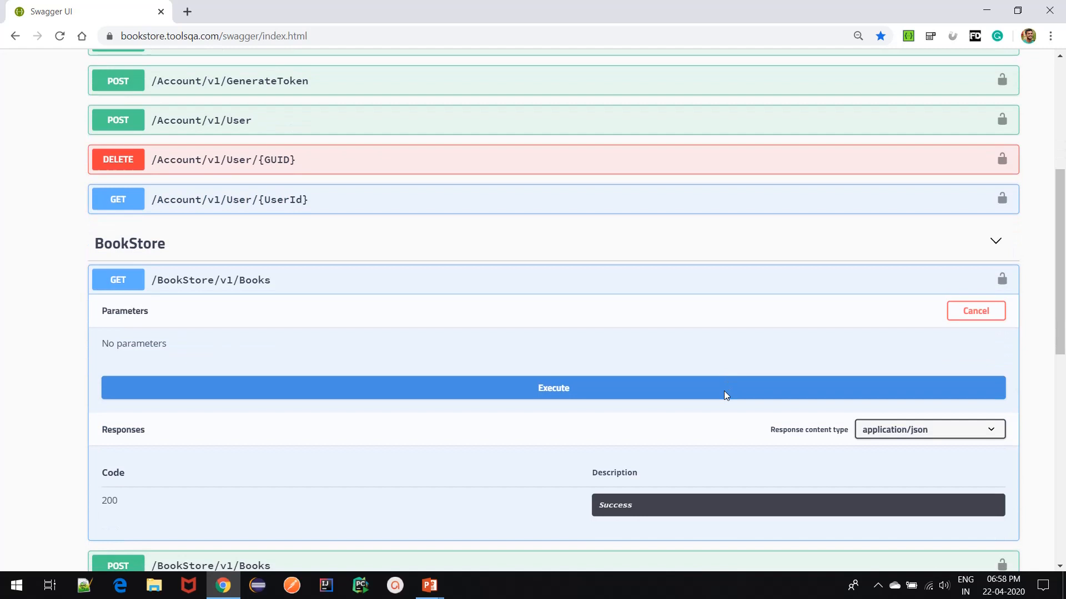
pyautogui.click(608, 390)
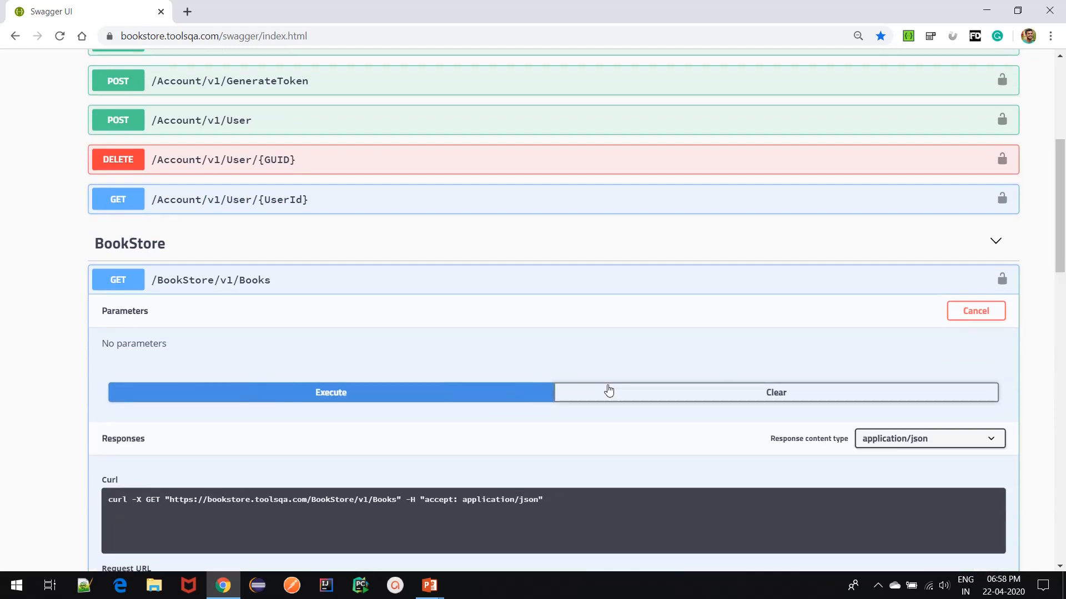
pyautogui.scroll(-2, 608, 391)
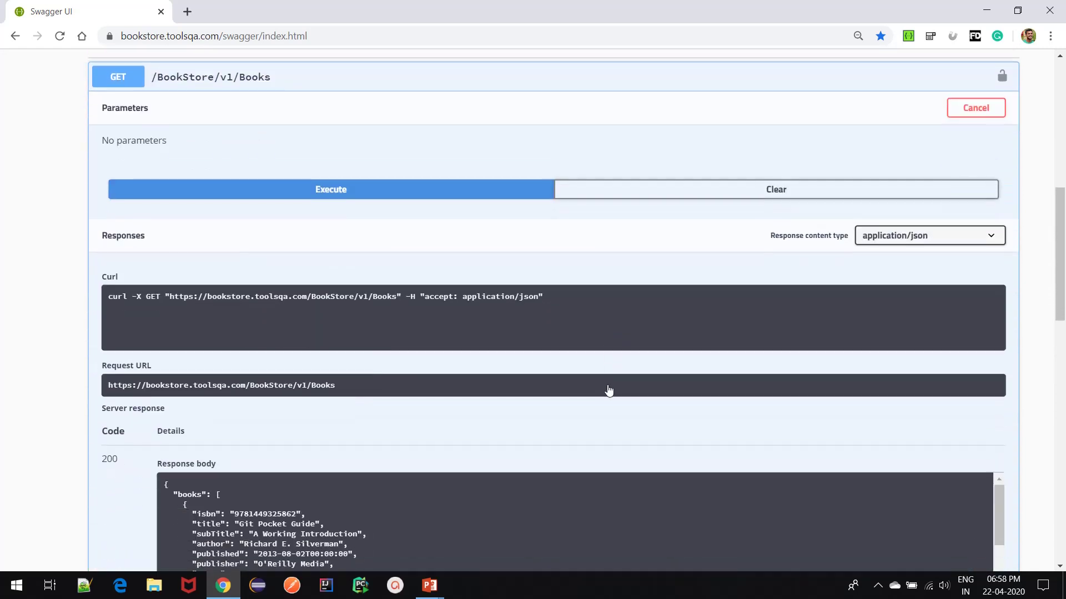
pyautogui.doubleClick(109, 459)
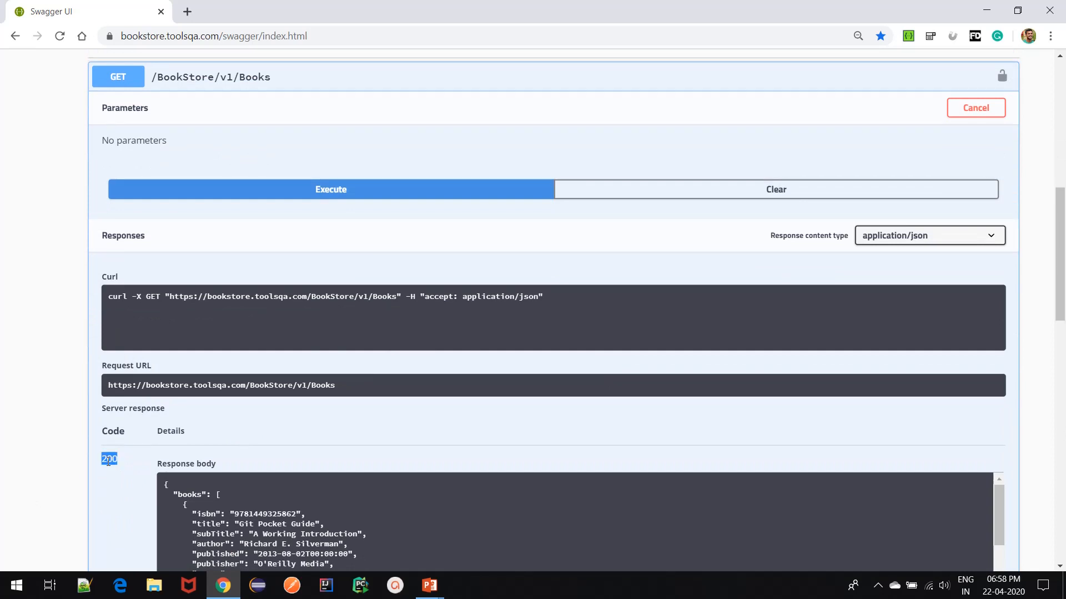
pyautogui.scroll(-2, 130, 532)
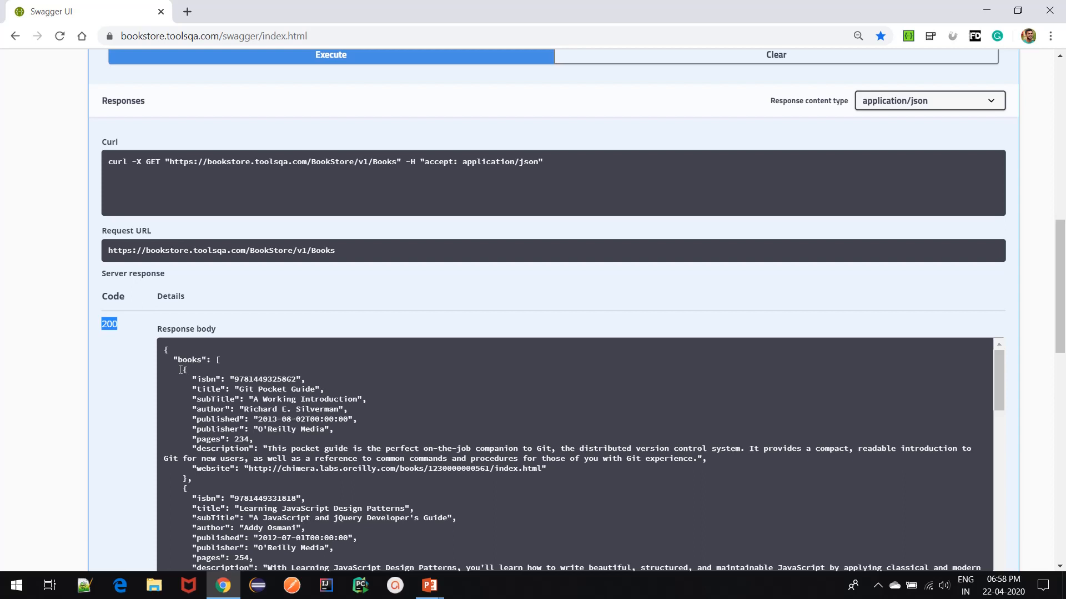
pyautogui.moveTo(183, 369); pyautogui.dragTo(212, 477)
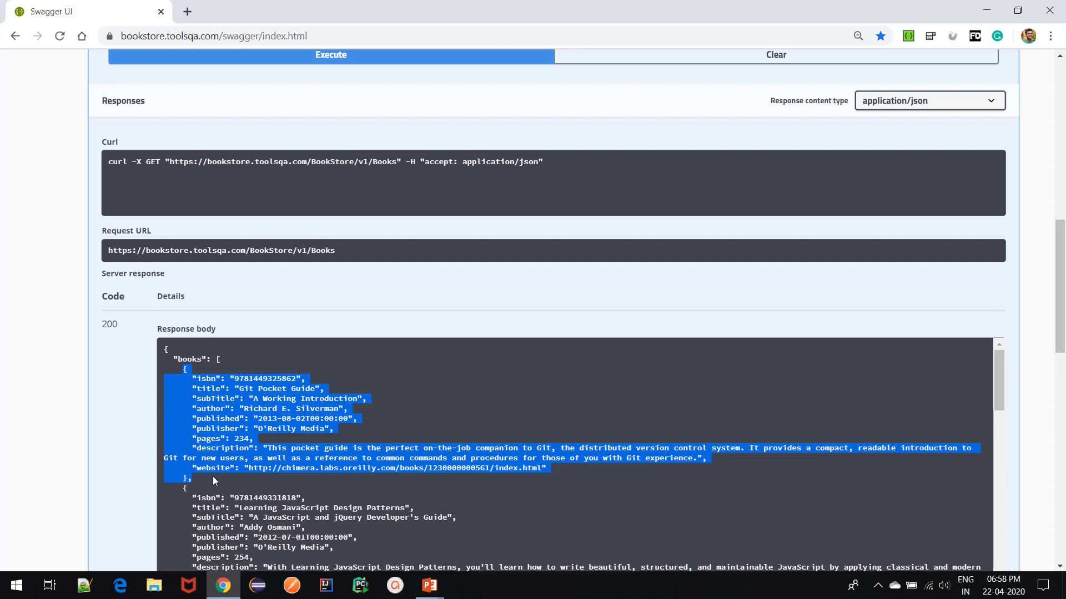
pyautogui.scroll(2, 212, 477)
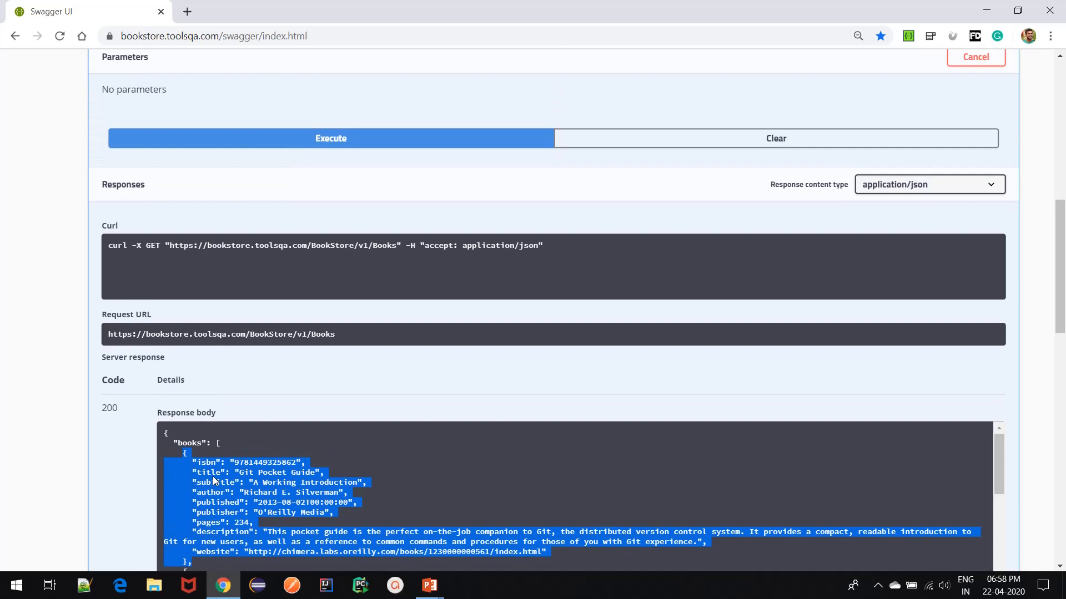
pyautogui.scroll(2, 212, 476)
pyautogui.scroll(1, 213, 480)
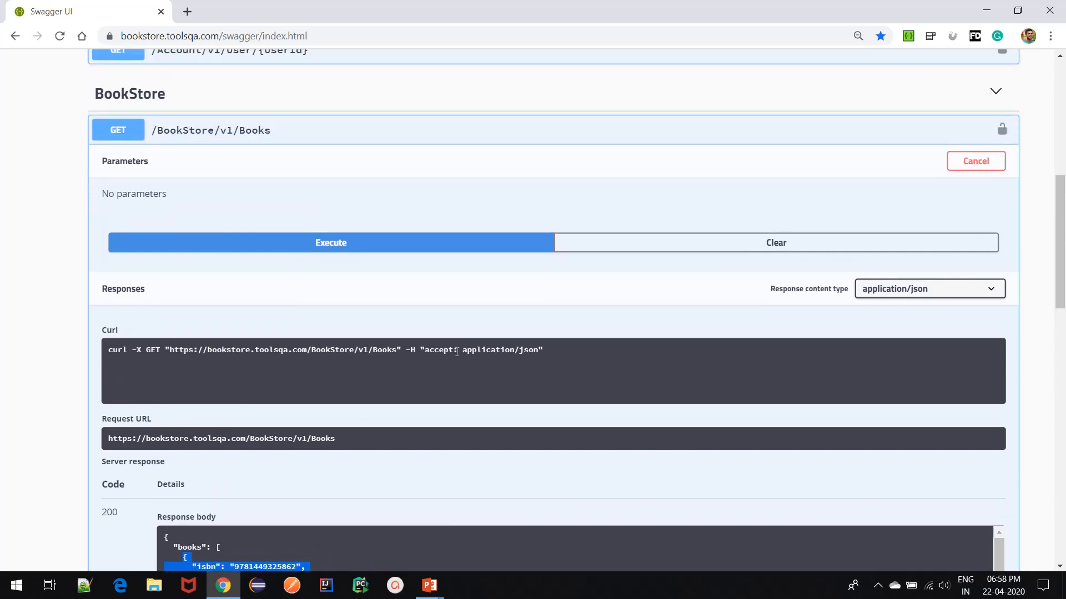
pyautogui.moveTo(108, 350); pyautogui.dragTo(457, 350)
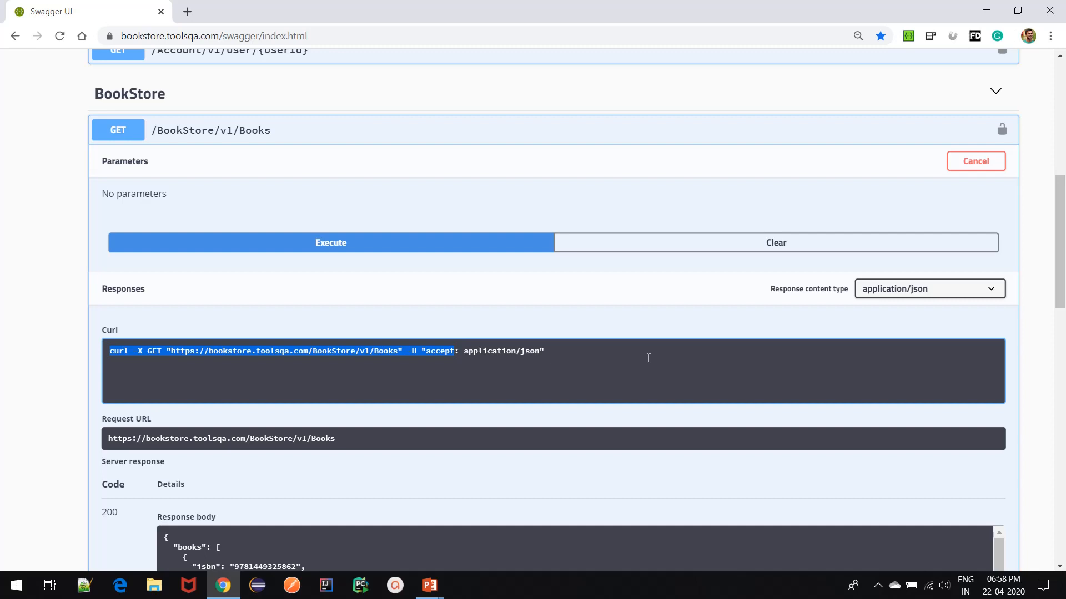
pyautogui.click(634, 354)
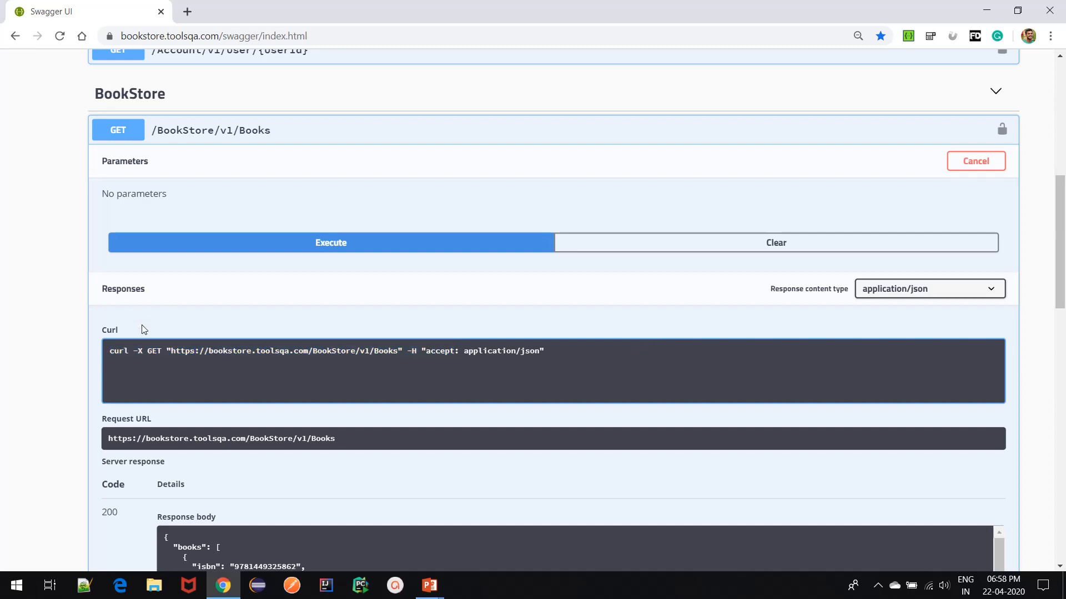
pyautogui.doubleClick(154, 350)
pyautogui.scroll(-8, 25, 500)
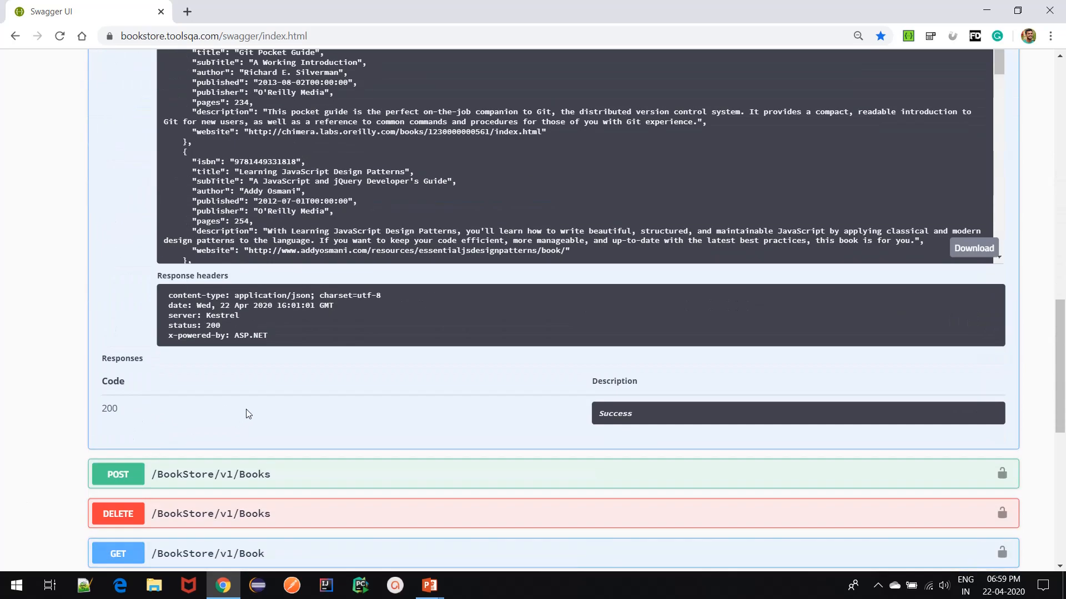
# Select the response header lines, including date and x-powered-by ASP.NET, of the books request
pyautogui.moveTo(278, 336); pyautogui.dragTo(167, 294)
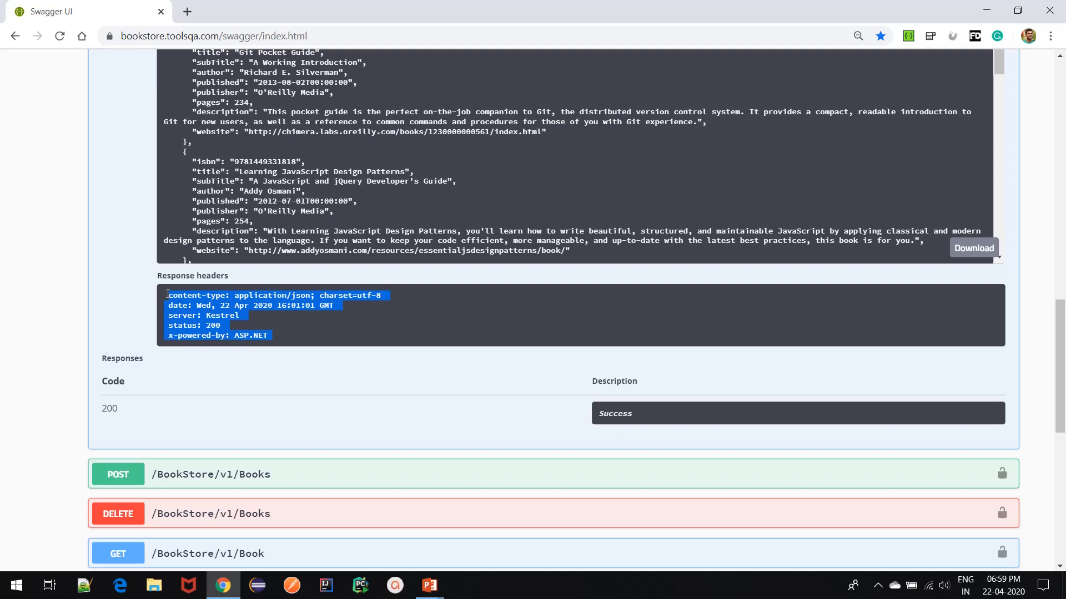